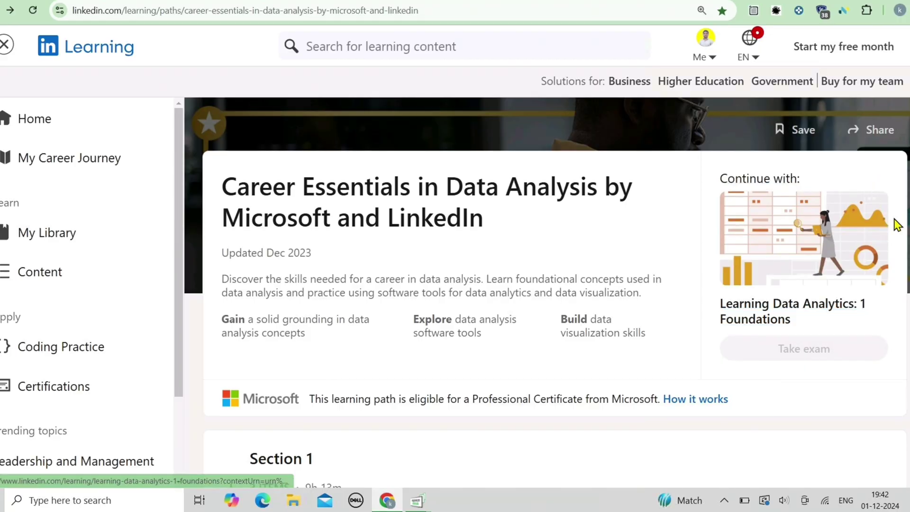
{"action": "scroll", "coordinate": [888, 224], "scroll_direction": "down", "scroll_amount": 1}
{"action": "scroll", "coordinate": [554, 284], "scroll_direction": "down", "scroll_amount": 2}
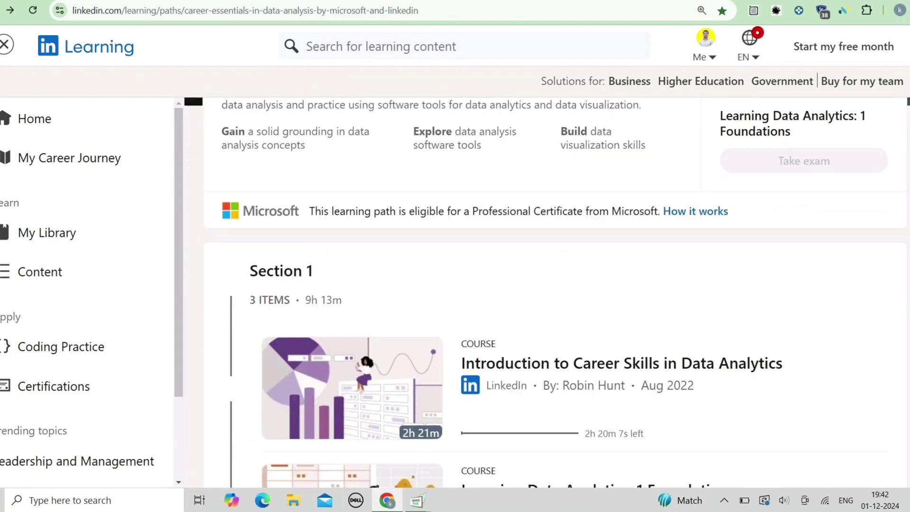
{"action": "scroll", "coordinate": [555, 284], "scroll_direction": "down", "scroll_amount": 2}
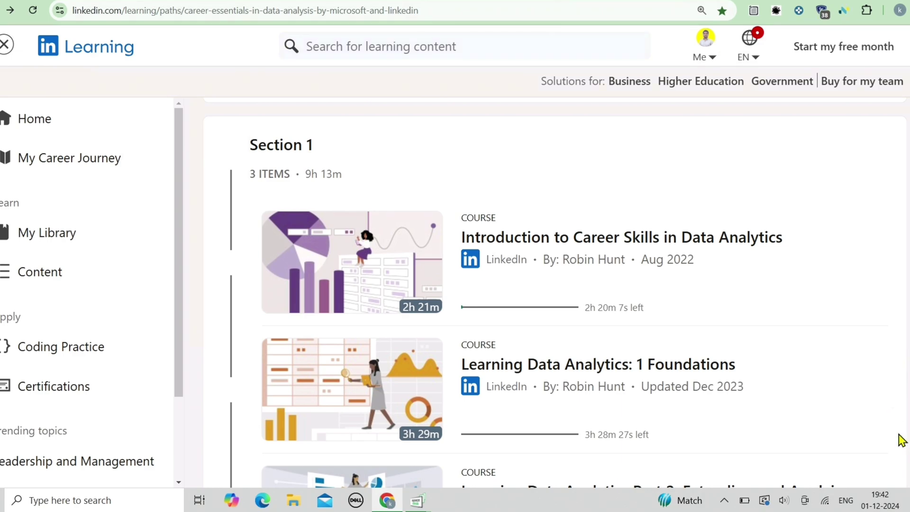
Open Introduction to Career Skills in Data Analytics and pause its intro video
{"action": "left_click", "coordinate": [594, 237]}
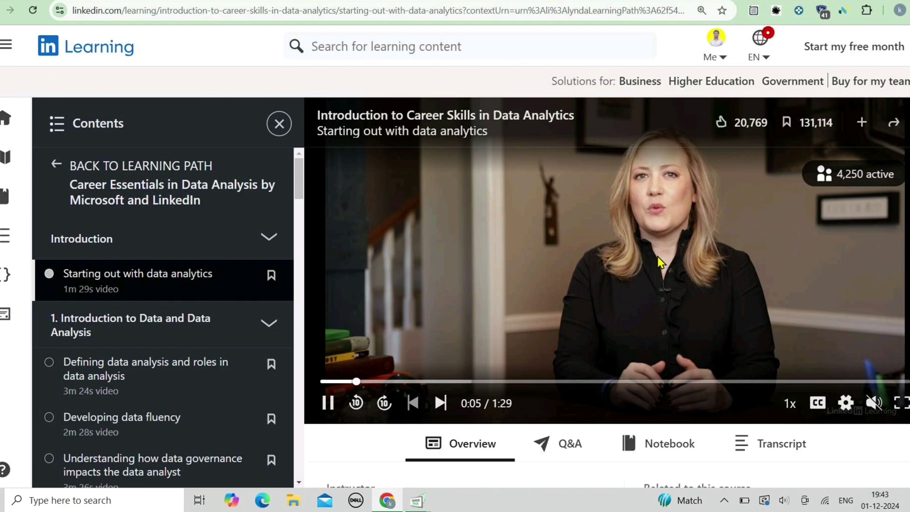
{"action": "left_click", "coordinate": [614, 247]}
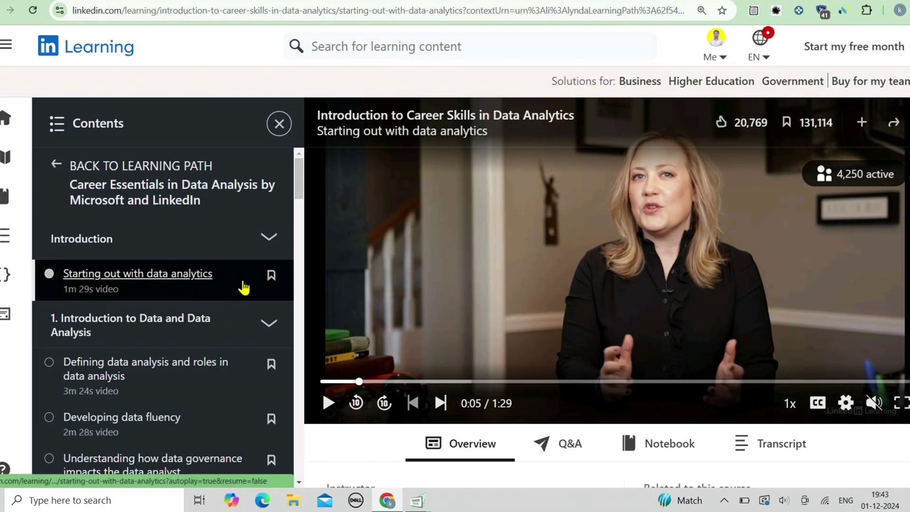
{"action": "scroll", "coordinate": [244, 312], "scroll_direction": "down", "scroll_amount": 2}
{"action": "scroll", "coordinate": [244, 334], "scroll_direction": "up", "scroll_amount": 2}
{"action": "scroll", "coordinate": [252, 302], "scroll_direction": "down", "scroll_amount": 5}
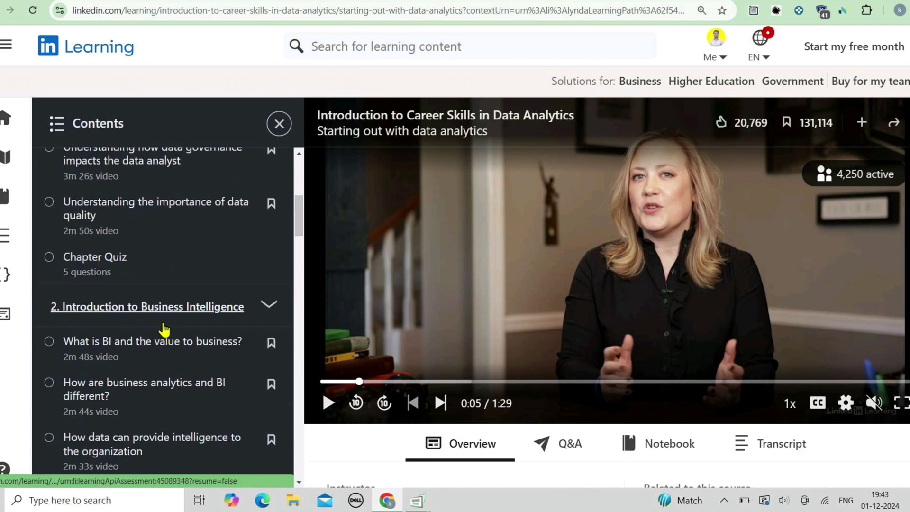
{"action": "scroll", "coordinate": [177, 319], "scroll_direction": "down", "scroll_amount": 2}
{"action": "scroll", "coordinate": [181, 312], "scroll_direction": "down", "scroll_amount": 3}
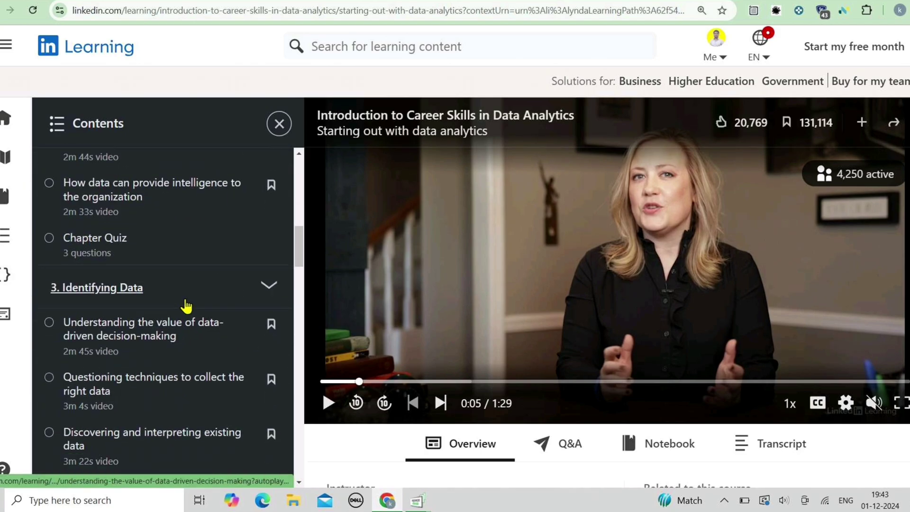
{"action": "scroll", "coordinate": [186, 305], "scroll_direction": "down", "scroll_amount": 3}
{"action": "scroll", "coordinate": [164, 334], "scroll_direction": "down", "scroll_amount": 2}
{"action": "scroll", "coordinate": [171, 334], "scroll_direction": "down", "scroll_amount": 3}
{"action": "scroll", "coordinate": [175, 346], "scroll_direction": "down", "scroll_amount": 2}
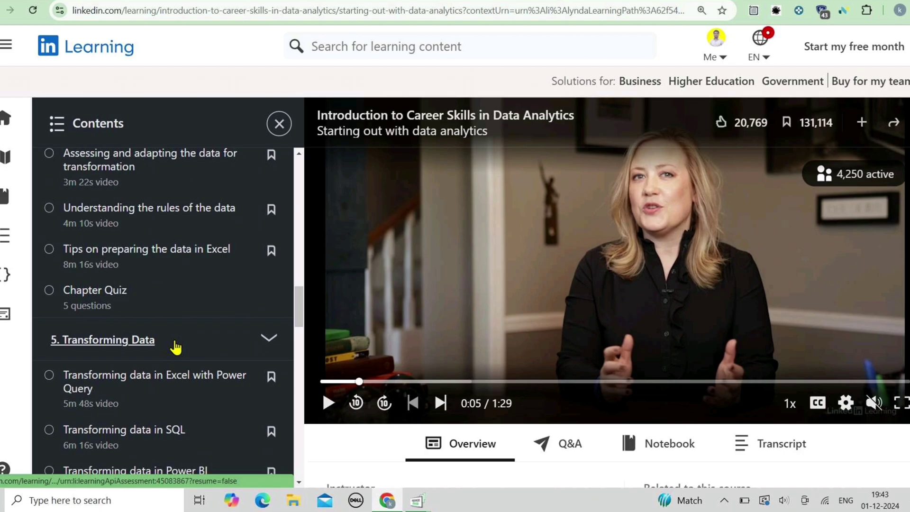
{"action": "scroll", "coordinate": [176, 346], "scroll_direction": "down", "scroll_amount": 3}
{"action": "scroll", "coordinate": [171, 334], "scroll_direction": "down", "scroll_amount": 2}
{"action": "scroll", "coordinate": [166, 284], "scroll_direction": "down", "scroll_amount": 3}
{"action": "scroll", "coordinate": [160, 256], "scroll_direction": "down", "scroll_amount": 2}
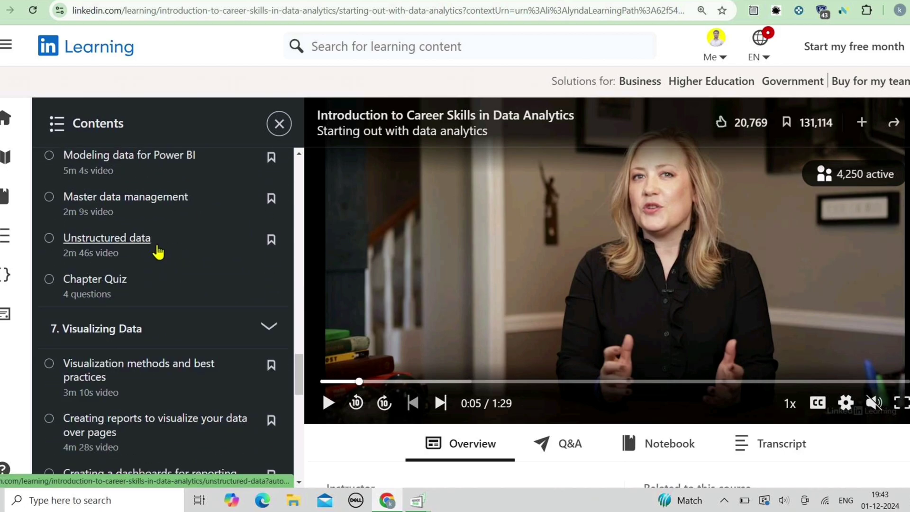
{"action": "scroll", "coordinate": [171, 297], "scroll_direction": "down", "scroll_amount": 2}
{"action": "scroll", "coordinate": [170, 297], "scroll_direction": "up", "scroll_amount": 2}
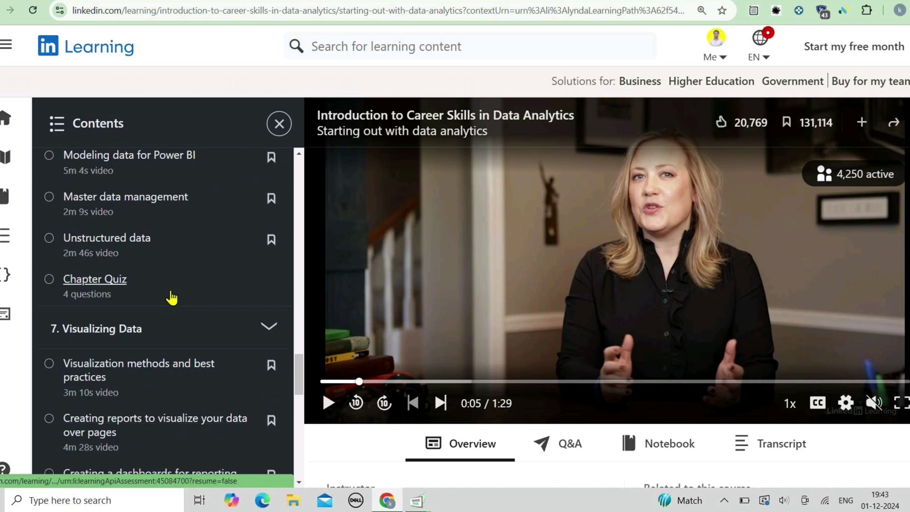
{"action": "scroll", "coordinate": [188, 302], "scroll_direction": "down", "scroll_amount": 4}
{"action": "scroll", "coordinate": [191, 302], "scroll_direction": "down", "scroll_amount": 4}
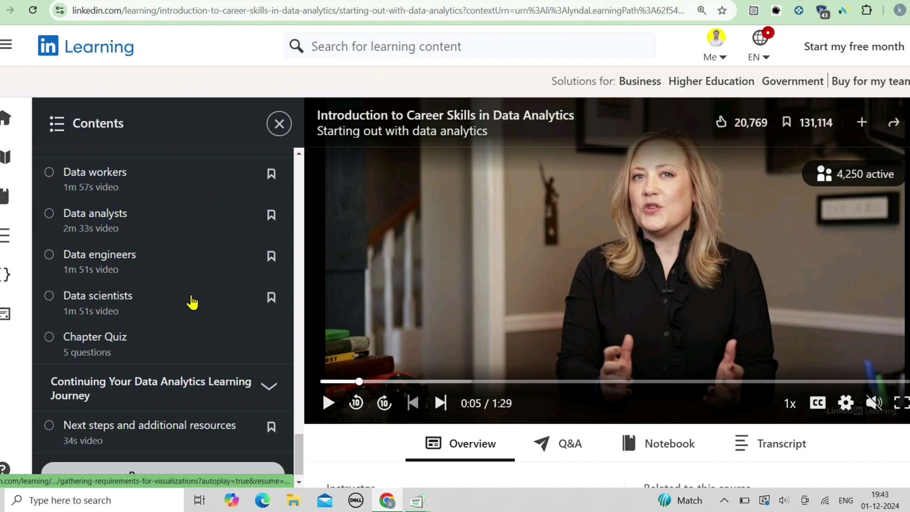
{"action": "scroll", "coordinate": [192, 302], "scroll_direction": "down", "scroll_amount": 2}
{"action": "scroll", "coordinate": [192, 302], "scroll_direction": "up", "scroll_amount": 3}
{"action": "scroll", "coordinate": [192, 302], "scroll_direction": "up", "scroll_amount": 3}
{"action": "scroll", "coordinate": [193, 302], "scroll_direction": "up", "scroll_amount": 1}
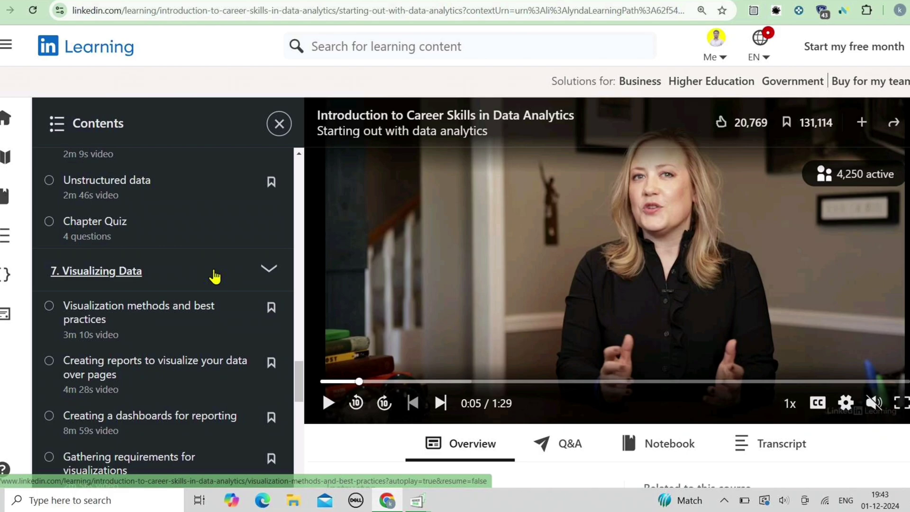
Return to the learning path, open Learning Data Analytics: 1 Foundations, then go back
{"action": "left_click", "coordinate": [10, 10]}
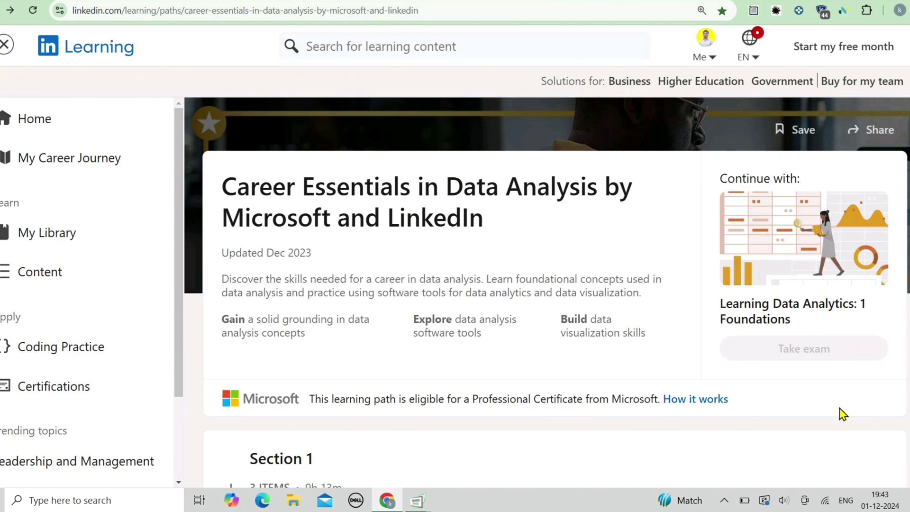
{"action": "scroll", "coordinate": [828, 418], "scroll_direction": "down", "scroll_amount": 2}
{"action": "scroll", "coordinate": [829, 417], "scroll_direction": "down", "scroll_amount": 1}
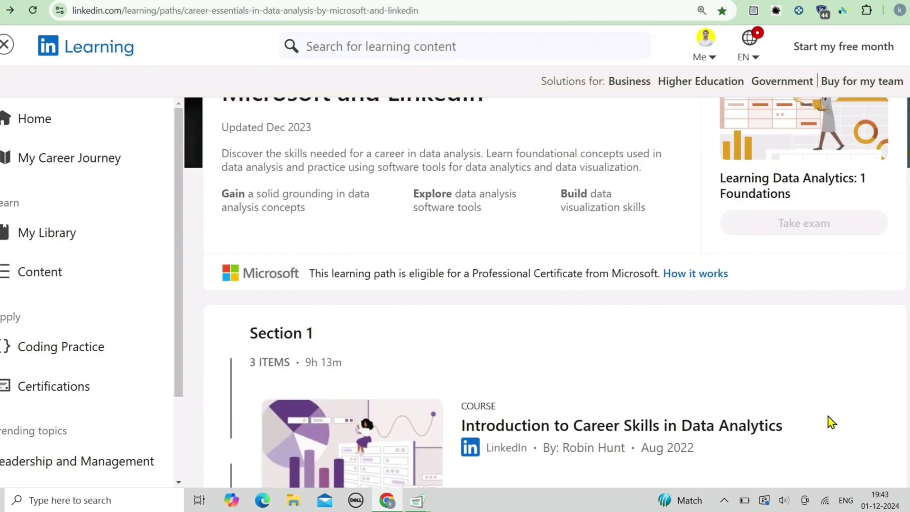
{"action": "scroll", "coordinate": [831, 422], "scroll_direction": "down", "scroll_amount": 2}
{"action": "scroll", "coordinate": [831, 419], "scroll_direction": "down", "scroll_amount": 1}
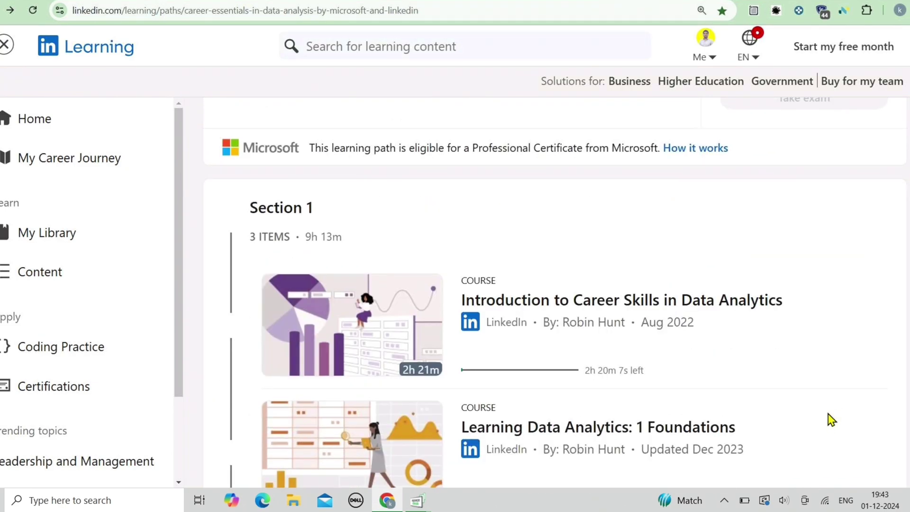
{"action": "scroll", "coordinate": [831, 421], "scroll_direction": "down", "scroll_amount": 3}
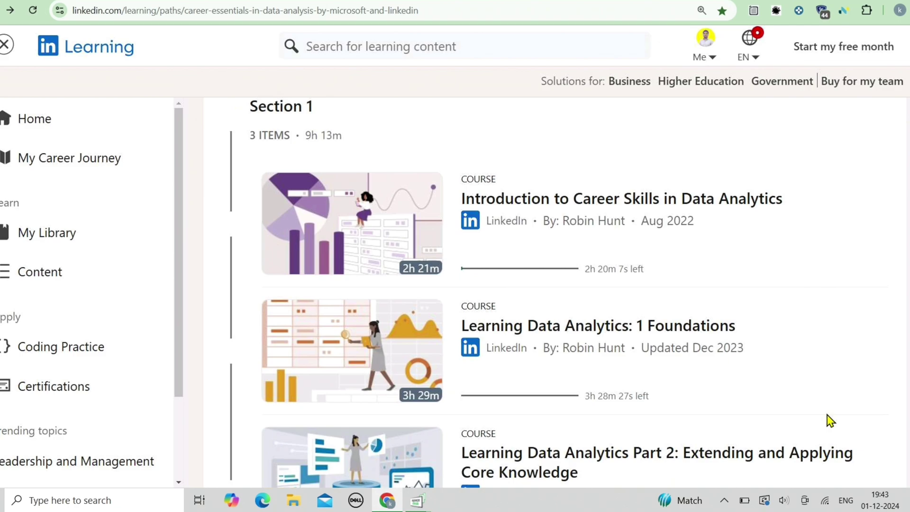
{"action": "scroll", "coordinate": [831, 420], "scroll_direction": "down", "scroll_amount": 2}
{"action": "left_click", "coordinate": [568, 177]}
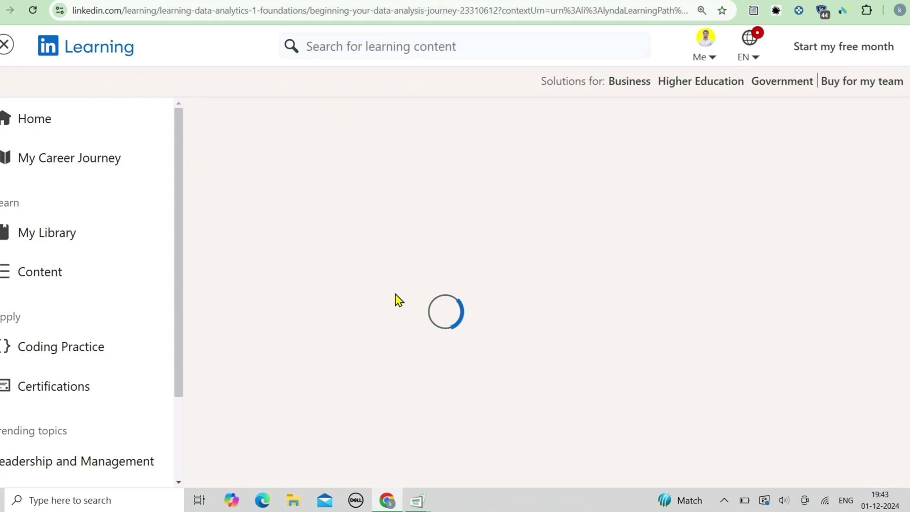
{"action": "scroll", "coordinate": [237, 286], "scroll_direction": "down", "scroll_amount": 2}
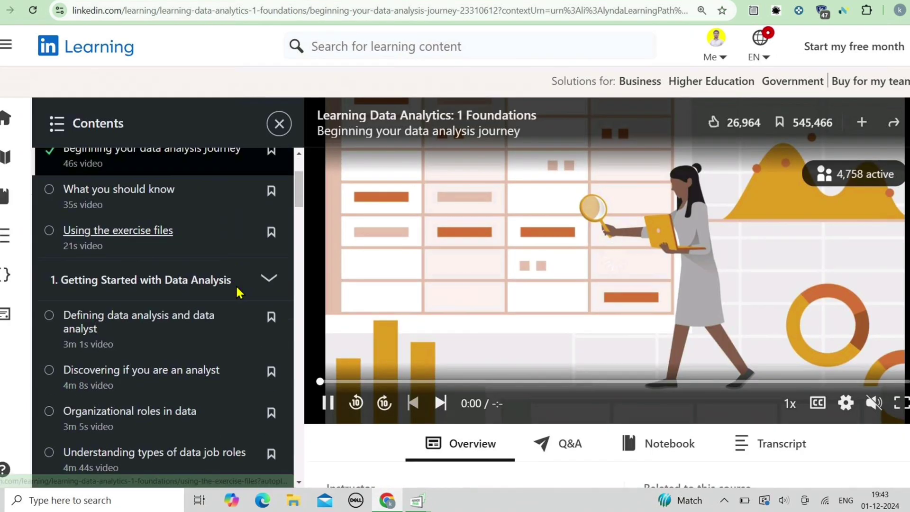
{"action": "scroll", "coordinate": [159, 299], "scroll_direction": "down", "scroll_amount": 2}
{"action": "scroll", "coordinate": [158, 299], "scroll_direction": "down", "scroll_amount": 3}
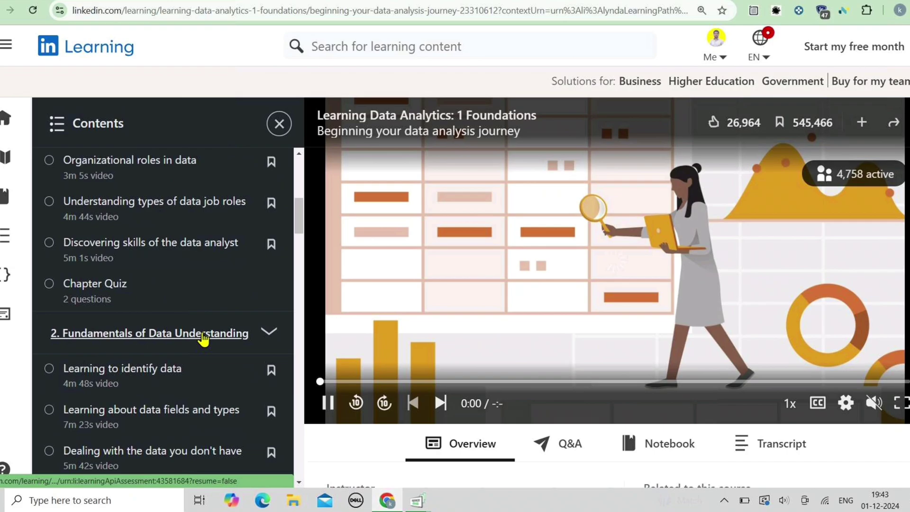
{"action": "scroll", "coordinate": [216, 341], "scroll_direction": "down", "scroll_amount": 2}
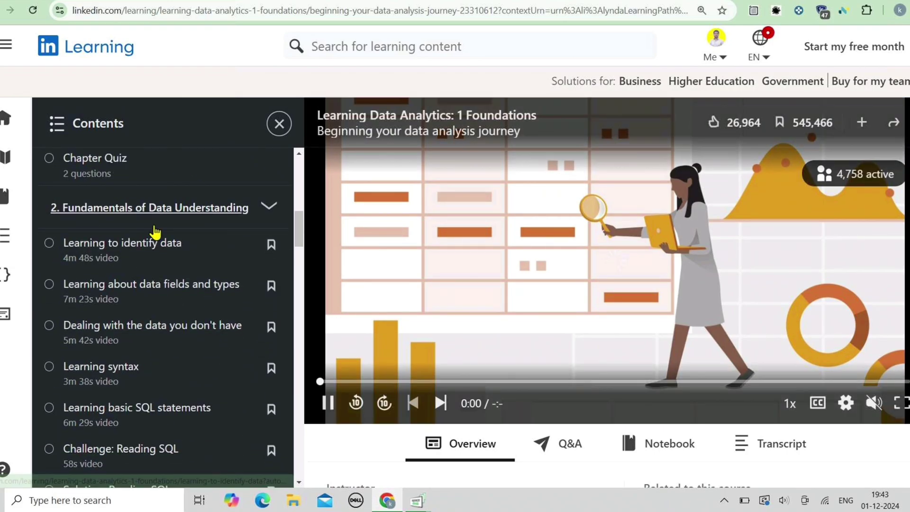
{"action": "scroll", "coordinate": [185, 242], "scroll_direction": "up", "scroll_amount": 4}
{"action": "scroll", "coordinate": [156, 227], "scroll_direction": "up", "scroll_amount": 3}
{"action": "scroll", "coordinate": [214, 285], "scroll_direction": "up", "scroll_amount": 3}
{"action": "scroll", "coordinate": [206, 285], "scroll_direction": "down", "scroll_amount": 2}
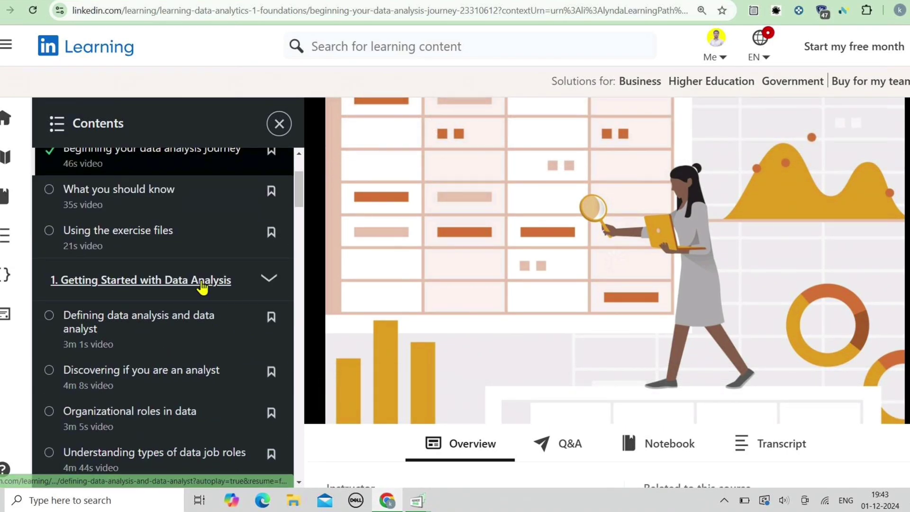
{"action": "scroll", "coordinate": [227, 291], "scroll_direction": "down", "scroll_amount": 4}
{"action": "scroll", "coordinate": [206, 327], "scroll_direction": "down", "scroll_amount": 3}
{"action": "scroll", "coordinate": [206, 327], "scroll_direction": "down", "scroll_amount": 2}
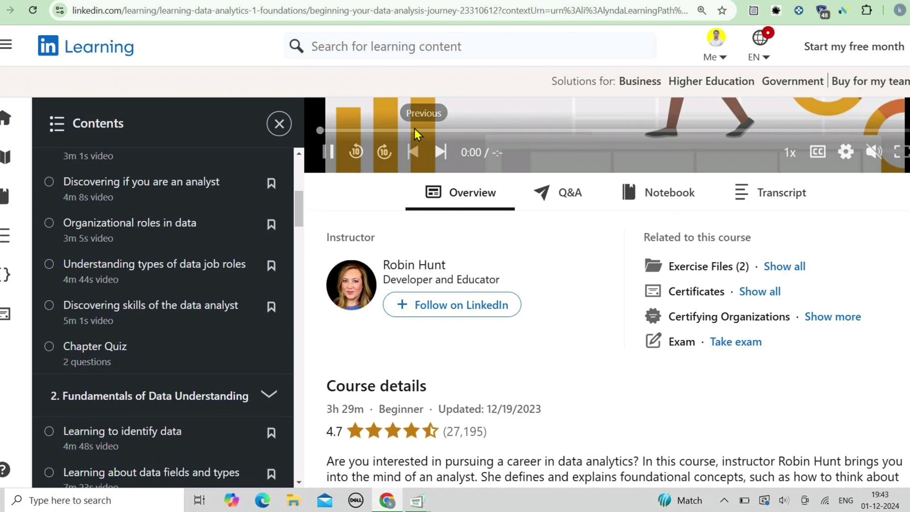
{"action": "scroll", "coordinate": [135, 307], "scroll_direction": "down", "scroll_amount": 3}
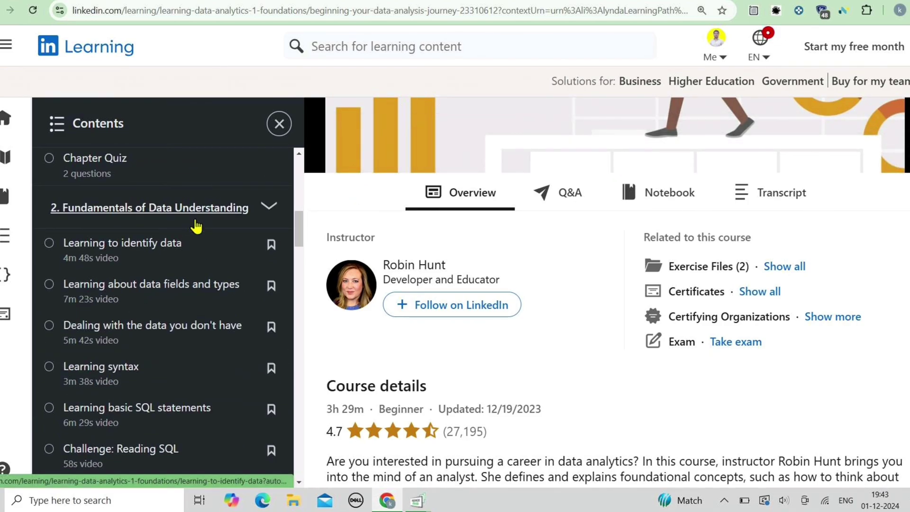
{"action": "scroll", "coordinate": [164, 319], "scroll_direction": "down", "scroll_amount": 4}
{"action": "scroll", "coordinate": [164, 320], "scroll_direction": "down", "scroll_amount": 2}
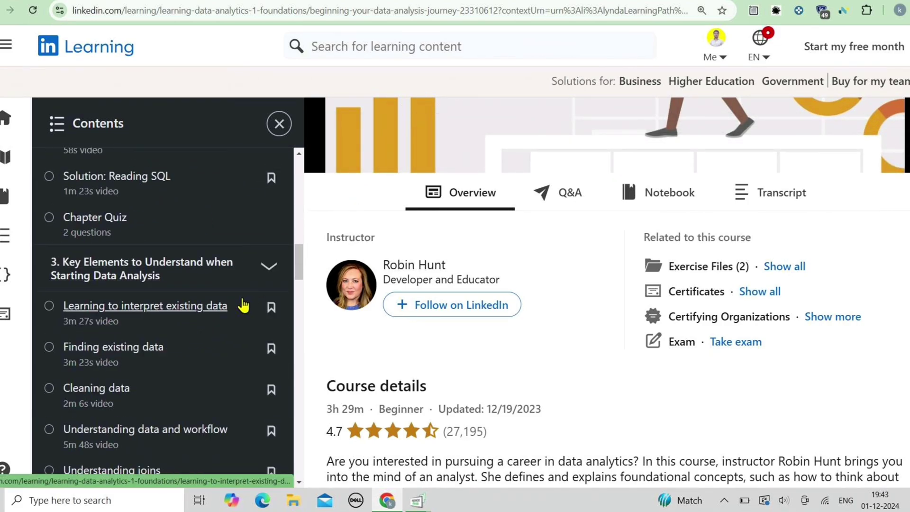
{"action": "scroll", "coordinate": [178, 312], "scroll_direction": "down", "scroll_amount": 2}
{"action": "scroll", "coordinate": [187, 331], "scroll_direction": "down", "scroll_amount": 4}
{"action": "scroll", "coordinate": [187, 331], "scroll_direction": "down", "scroll_amount": 2}
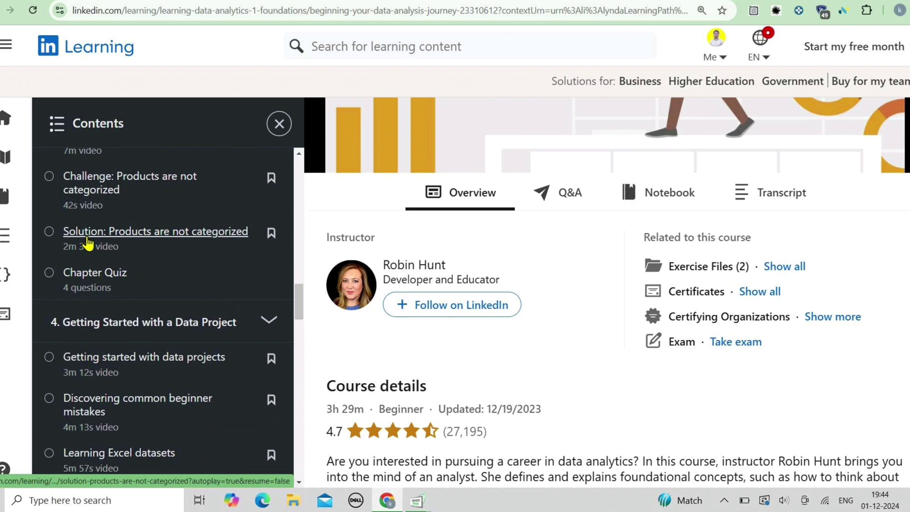
{"action": "scroll", "coordinate": [213, 298], "scroll_direction": "down", "scroll_amount": 2}
{"action": "scroll", "coordinate": [218, 285], "scroll_direction": "down", "scroll_amount": 2}
{"action": "scroll", "coordinate": [218, 284], "scroll_direction": "down", "scroll_amount": 3}
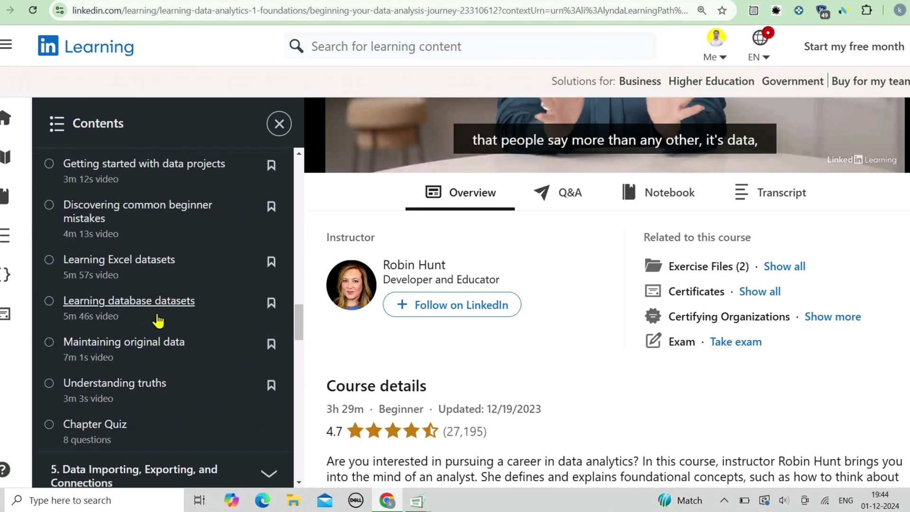
{"action": "scroll", "coordinate": [163, 341], "scroll_direction": "down", "scroll_amount": 2}
{"action": "scroll", "coordinate": [184, 270], "scroll_direction": "down", "scroll_amount": 4}
{"action": "scroll", "coordinate": [192, 267], "scroll_direction": "down", "scroll_amount": 5}
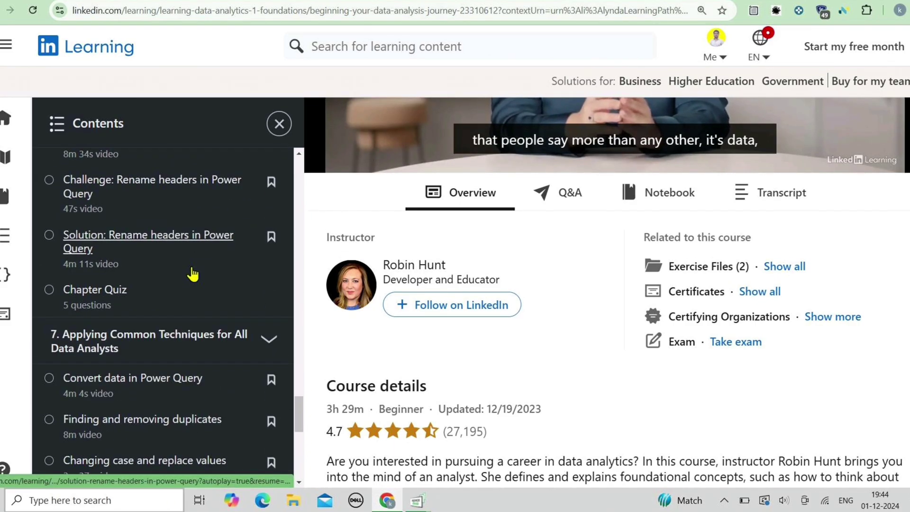
{"action": "scroll", "coordinate": [192, 270], "scroll_direction": "down", "scroll_amount": 4}
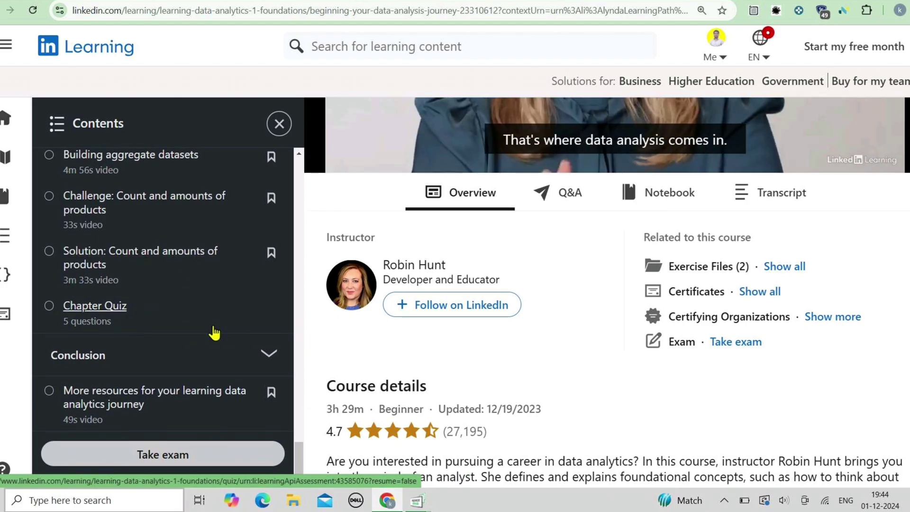
{"action": "scroll", "coordinate": [213, 329], "scroll_direction": "up", "scroll_amount": 5}
{"action": "scroll", "coordinate": [213, 329], "scroll_direction": "up", "scroll_amount": 5}
{"action": "scroll", "coordinate": [427, 284], "scroll_direction": "up", "scroll_amount": 4}
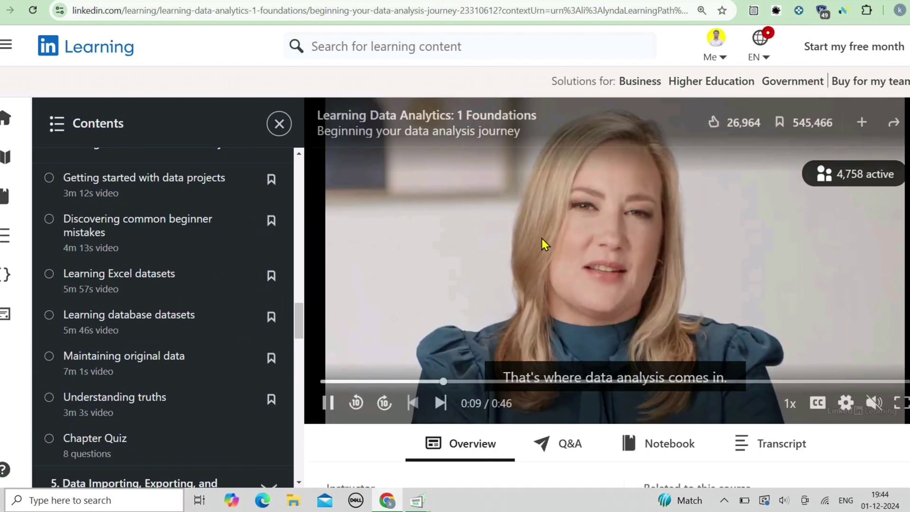
{"action": "left_click", "coordinate": [10, 10]}
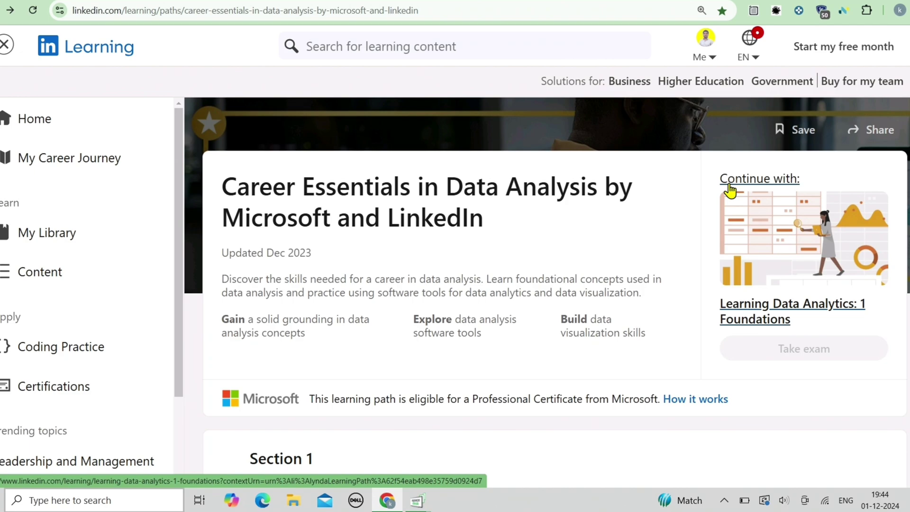
{"action": "scroll", "coordinate": [730, 189], "scroll_direction": "down", "scroll_amount": 1}
{"action": "scroll", "coordinate": [730, 190], "scroll_direction": "down", "scroll_amount": 5}
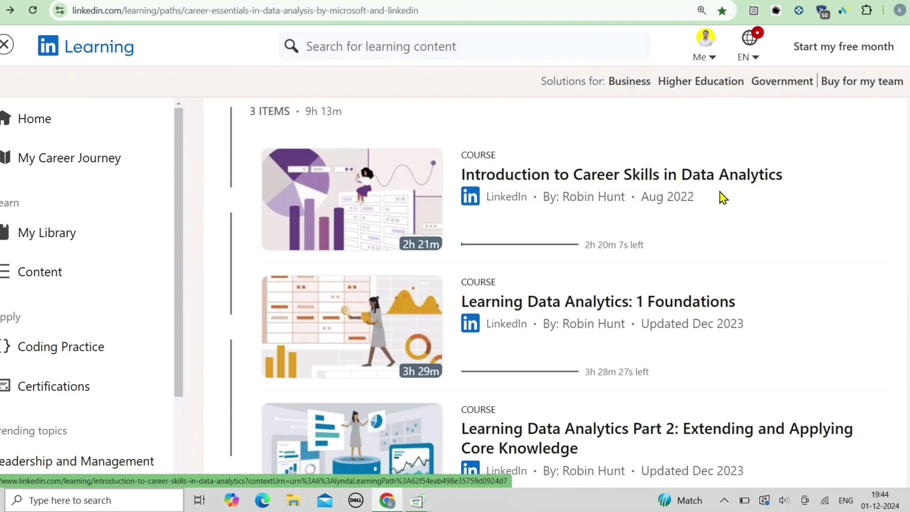
{"action": "scroll", "coordinate": [718, 199], "scroll_direction": "down", "scroll_amount": 3}
Open Learning Data Analytics Part 2, then leave it via the LinkedIn Learning logo
{"action": "left_click", "coordinate": [579, 325]}
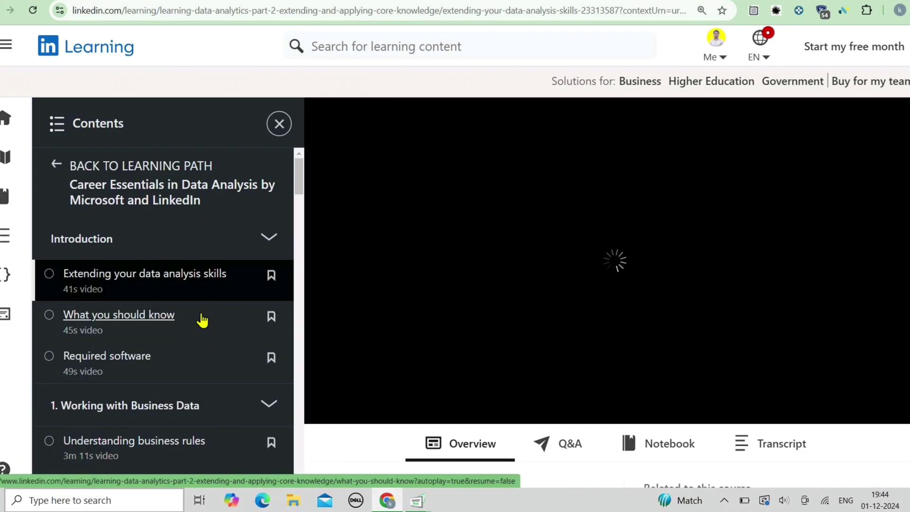
{"action": "scroll", "coordinate": [202, 320], "scroll_direction": "down", "scroll_amount": 2}
{"action": "scroll", "coordinate": [129, 355], "scroll_direction": "down", "scroll_amount": 1}
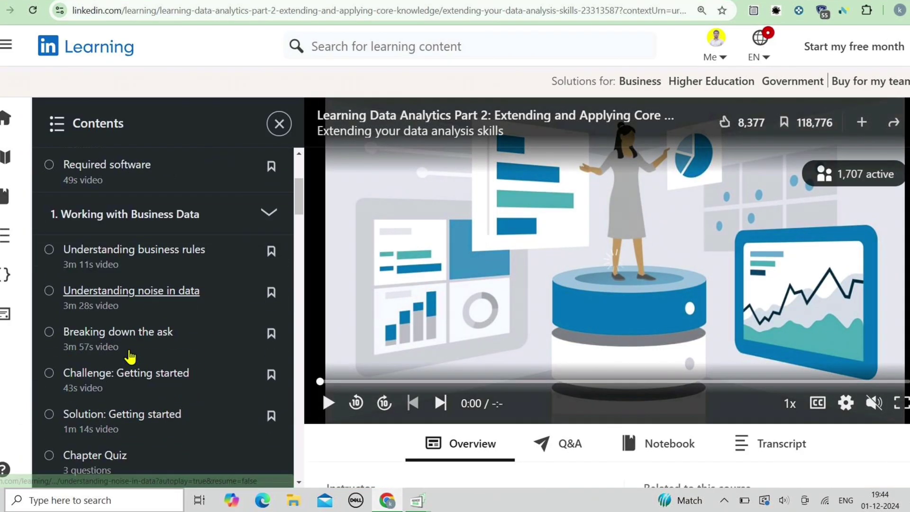
{"action": "scroll", "coordinate": [129, 355], "scroll_direction": "down", "scroll_amount": 3}
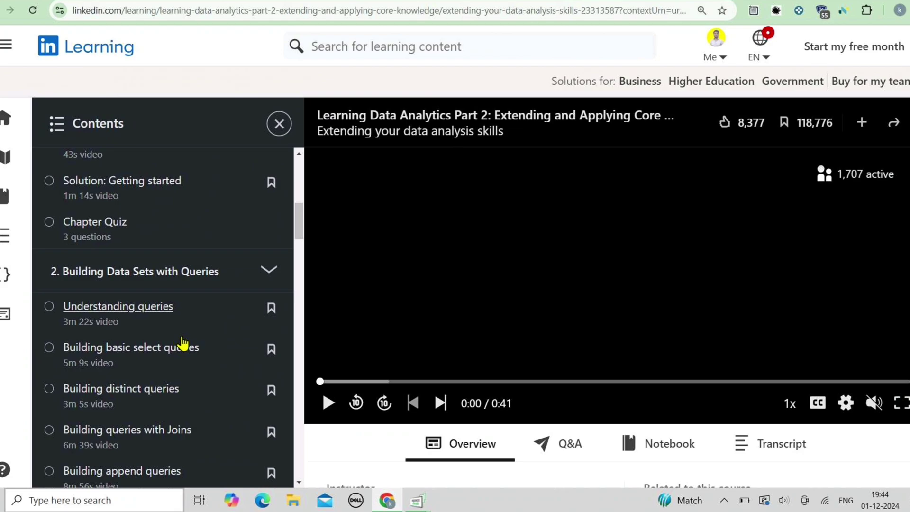
{"action": "scroll", "coordinate": [183, 343], "scroll_direction": "down", "scroll_amount": 3}
{"action": "scroll", "coordinate": [93, 334], "scroll_direction": "down", "scroll_amount": 1}
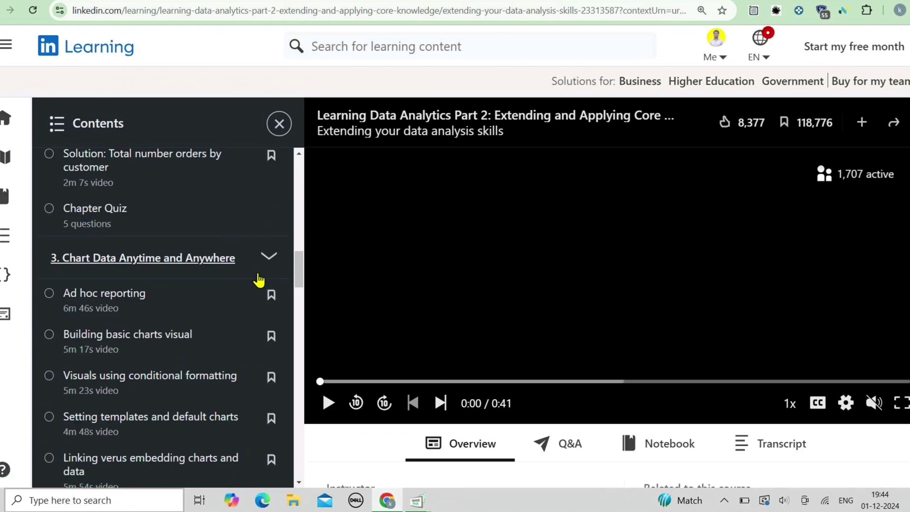
{"action": "scroll", "coordinate": [156, 313], "scroll_direction": "down", "scroll_amount": 3}
{"action": "scroll", "coordinate": [156, 313], "scroll_direction": "down", "scroll_amount": 3}
{"action": "scroll", "coordinate": [157, 312], "scroll_direction": "down", "scroll_amount": 1}
{"action": "scroll", "coordinate": [208, 314], "scroll_direction": "down", "scroll_amount": 2}
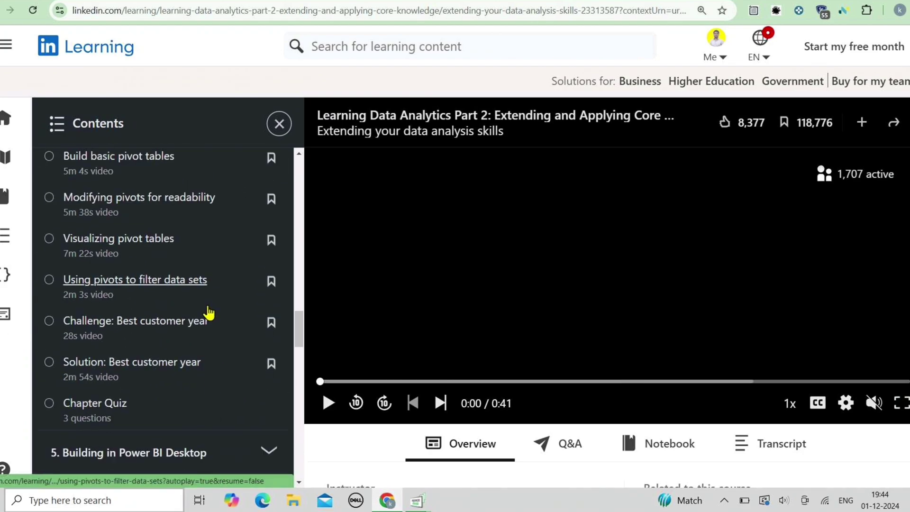
{"action": "scroll", "coordinate": [208, 314], "scroll_direction": "down", "scroll_amount": 3}
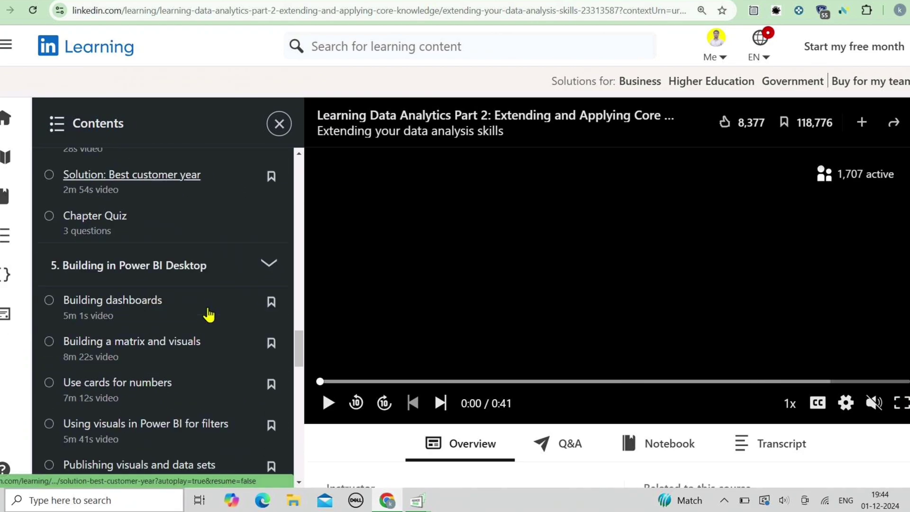
{"action": "left_click", "coordinate": [53, 45]}
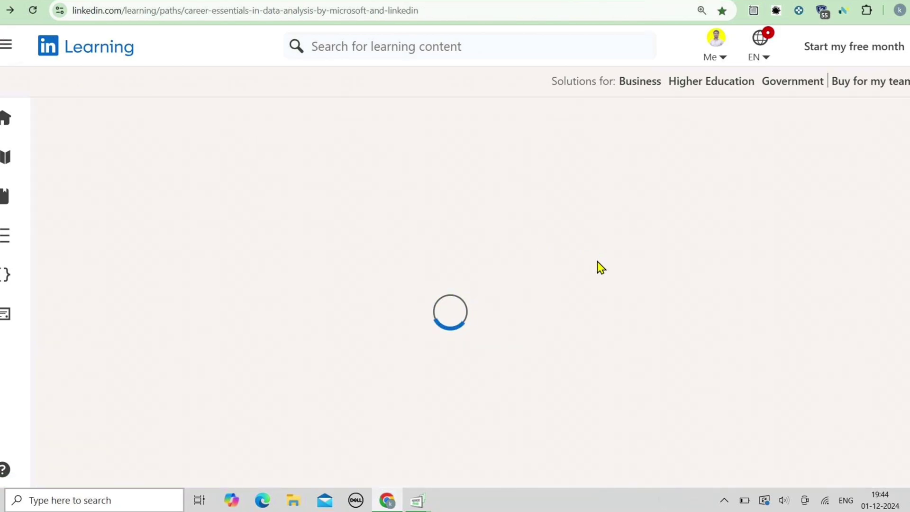
{"action": "scroll", "coordinate": [598, 267], "scroll_direction": "down", "scroll_amount": 1}
{"action": "scroll", "coordinate": [632, 284], "scroll_direction": "down", "scroll_amount": 5}
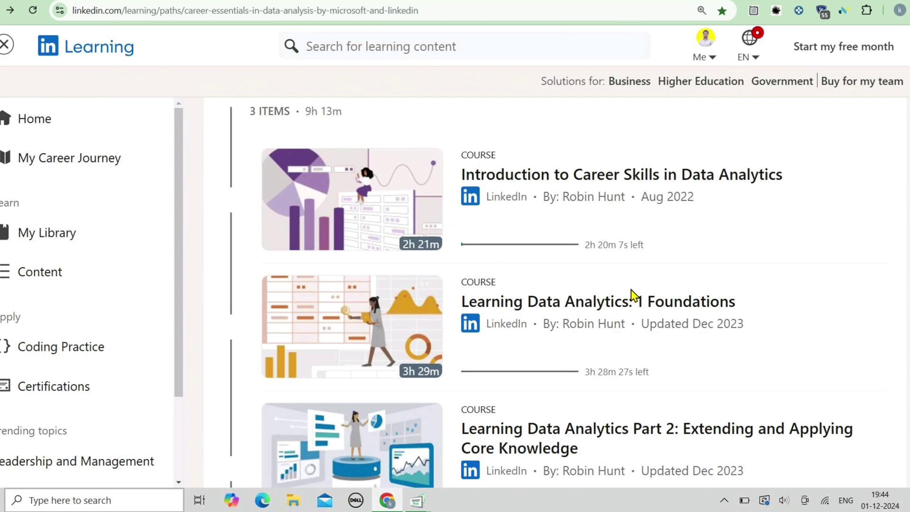
{"action": "scroll", "coordinate": [633, 295], "scroll_direction": "up", "scroll_amount": 3}
{"action": "scroll", "coordinate": [611, 284], "scroll_direction": "down", "scroll_amount": 1}
{"action": "scroll", "coordinate": [551, 220], "scroll_direction": "down", "scroll_amount": 2}
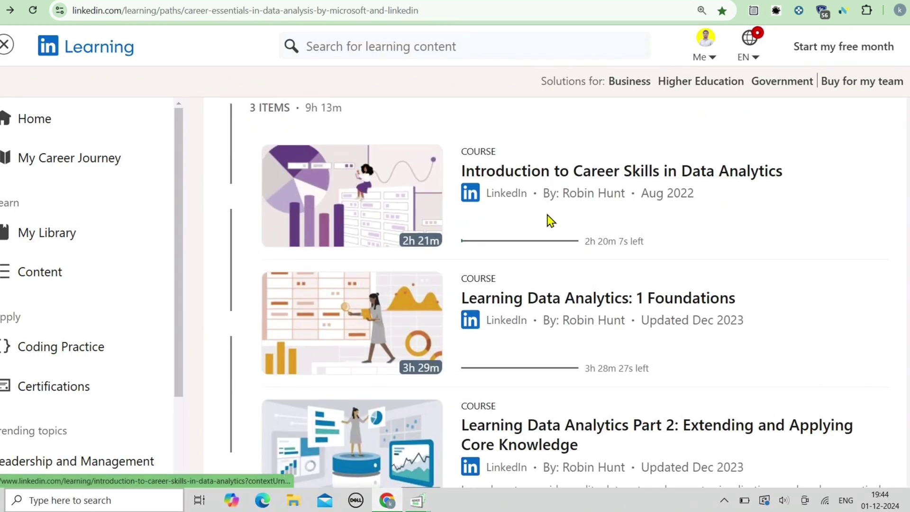
{"action": "scroll", "coordinate": [550, 221], "scroll_direction": "down", "scroll_amount": 5}
{"action": "scroll", "coordinate": [551, 220], "scroll_direction": "down", "scroll_amount": 2}
{"action": "scroll", "coordinate": [498, 228], "scroll_direction": "down", "scroll_amount": 2}
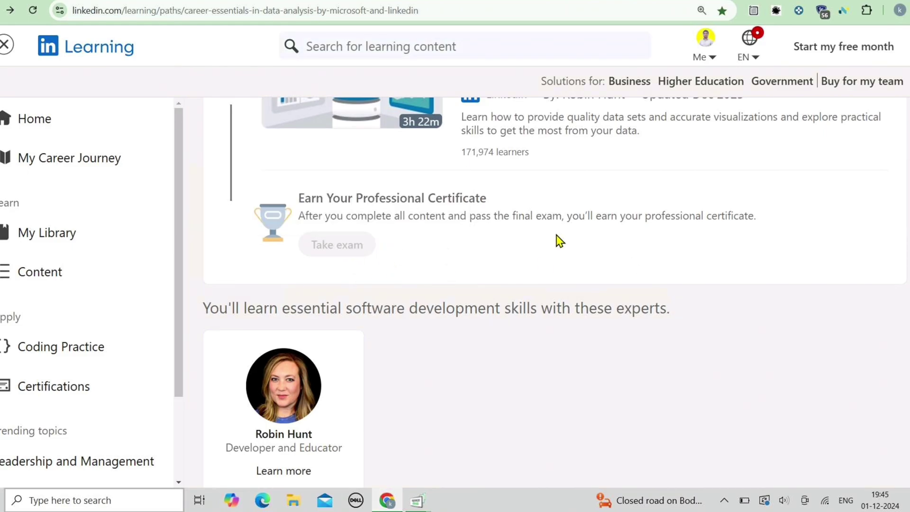
Highlight the Earn Your Professional Certificate sentence about the required final exam
{"action": "left_click_drag", "start_coordinate": [563, 217], "coordinate": [759, 234]}
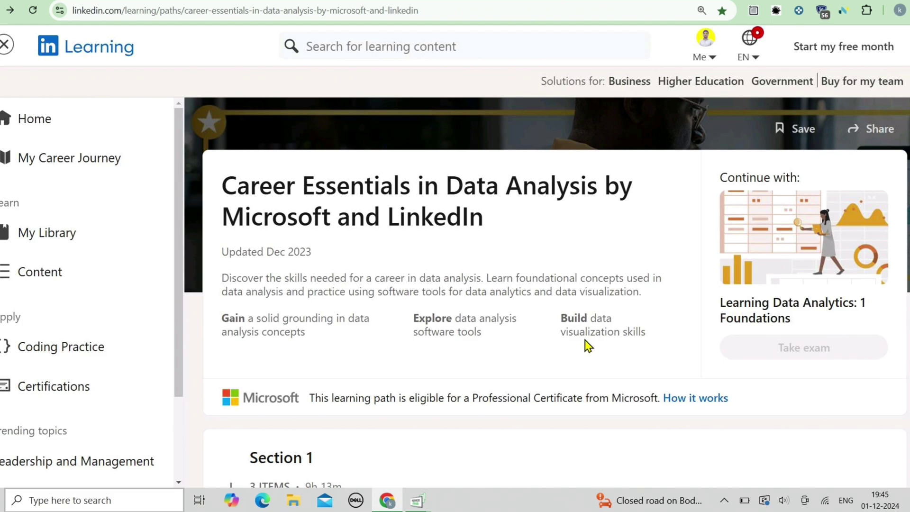
{"action": "scroll", "coordinate": [588, 346], "scroll_direction": "down", "scroll_amount": 5}
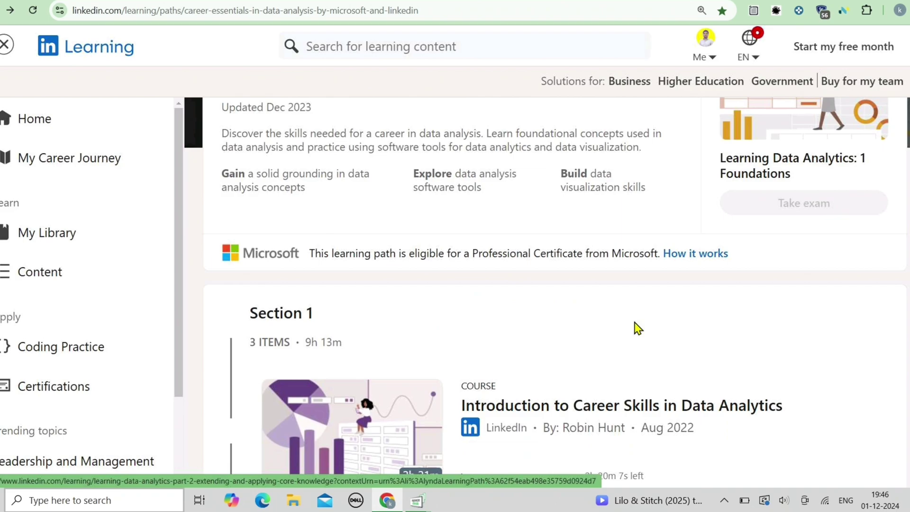
{"action": "scroll", "coordinate": [639, 326], "scroll_direction": "up", "scroll_amount": 2}
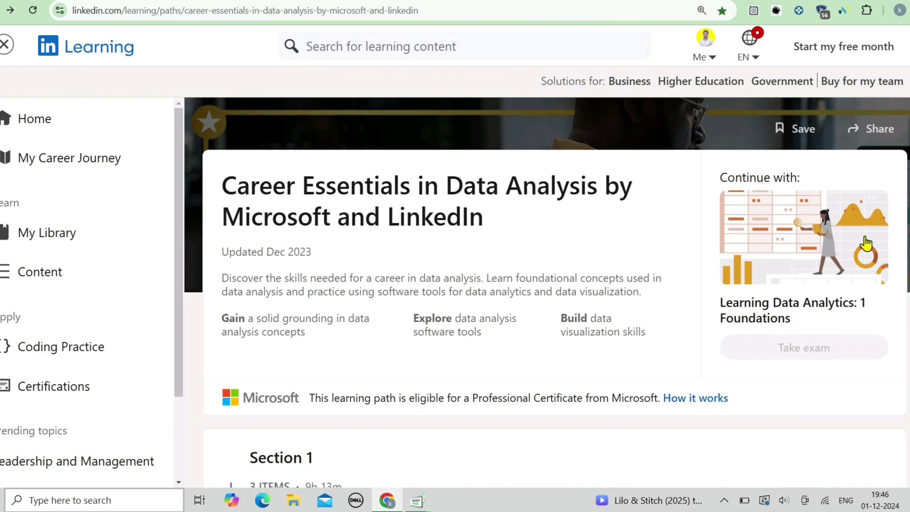
{"action": "scroll", "coordinate": [794, 168], "scroll_direction": "down", "scroll_amount": 8}
{"action": "scroll", "coordinate": [794, 169], "scroll_direction": "up", "scroll_amount": 8}
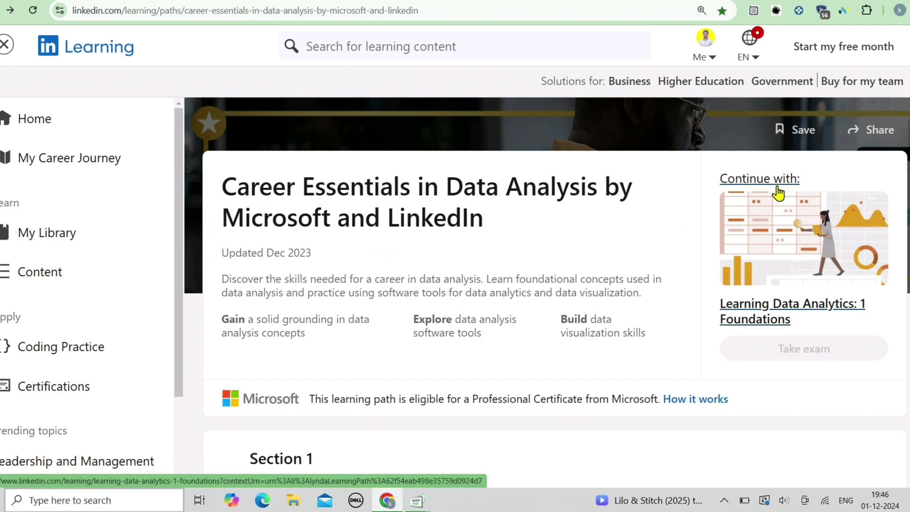
{"action": "scroll", "coordinate": [647, 252], "scroll_direction": "down", "scroll_amount": 4}
{"action": "scroll", "coordinate": [559, 226], "scroll_direction": "down", "scroll_amount": 3}
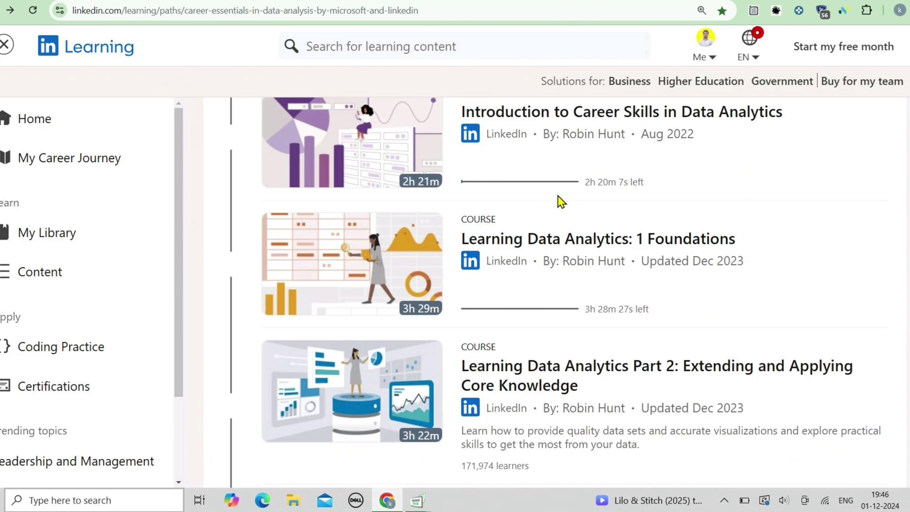
{"action": "scroll", "coordinate": [559, 226], "scroll_direction": "up", "scroll_amount": 2}
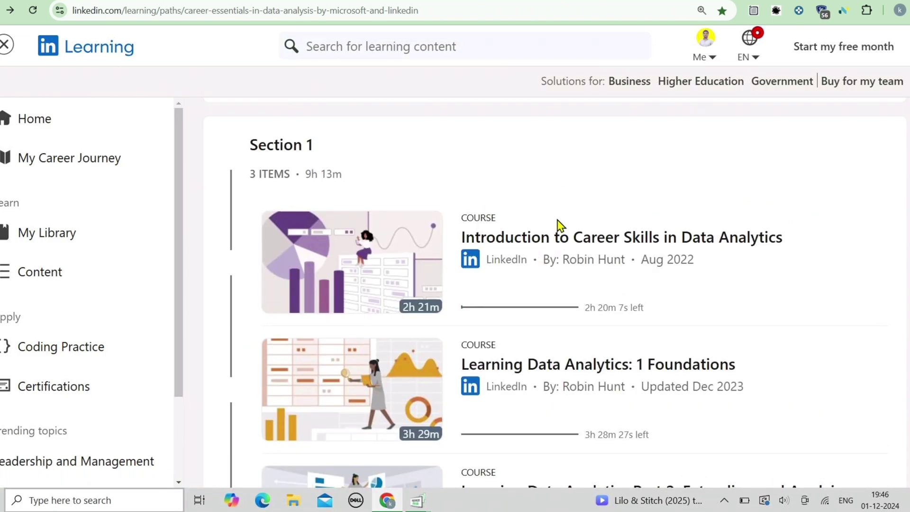